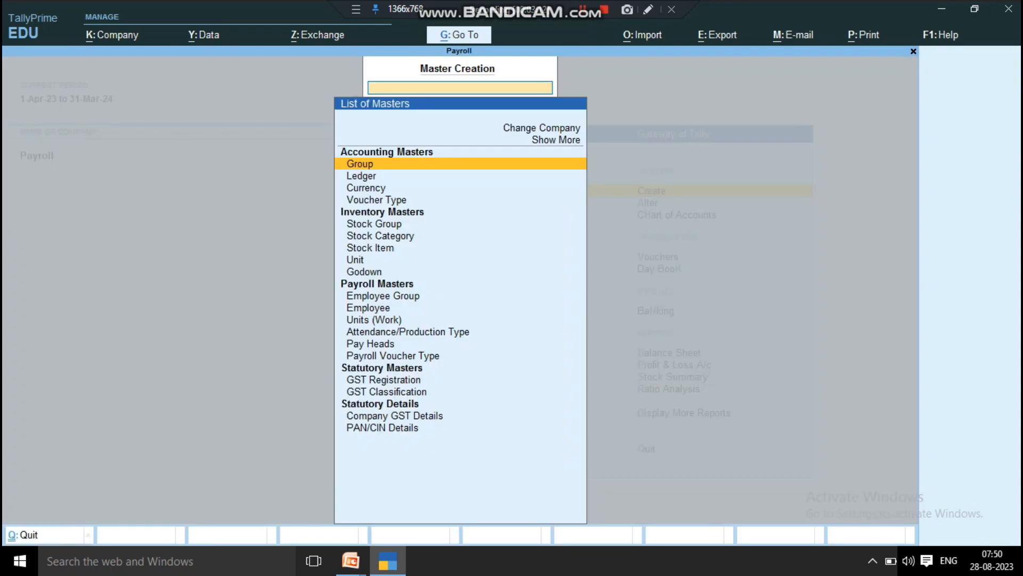
key("Down")
key("Down")
key("Down")
key("Down")
key("Down")
key("Down")
key("Down")
key("Down")
key("Down")
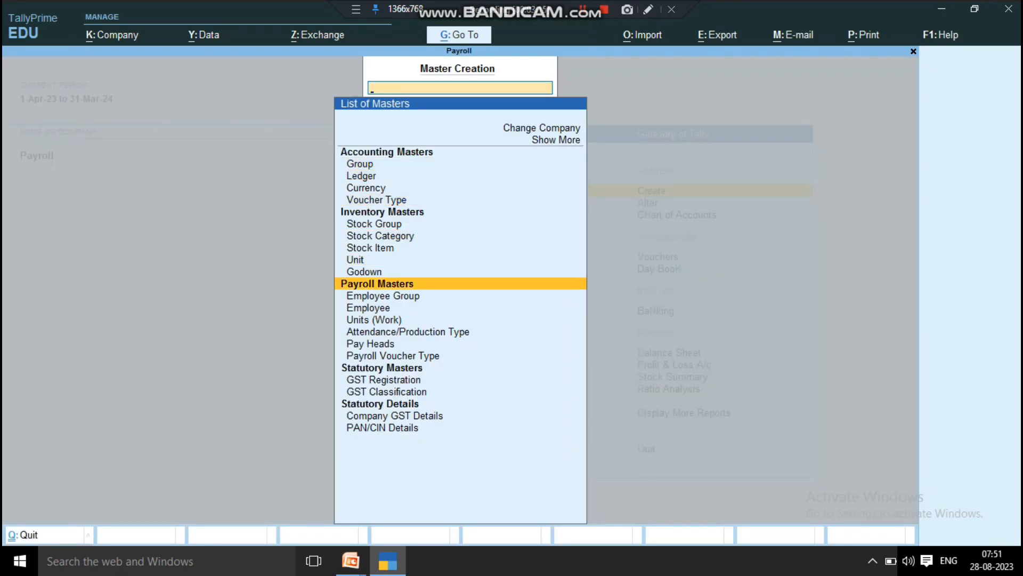
key("Down")
key("Down")
key("Down")
key("Down")
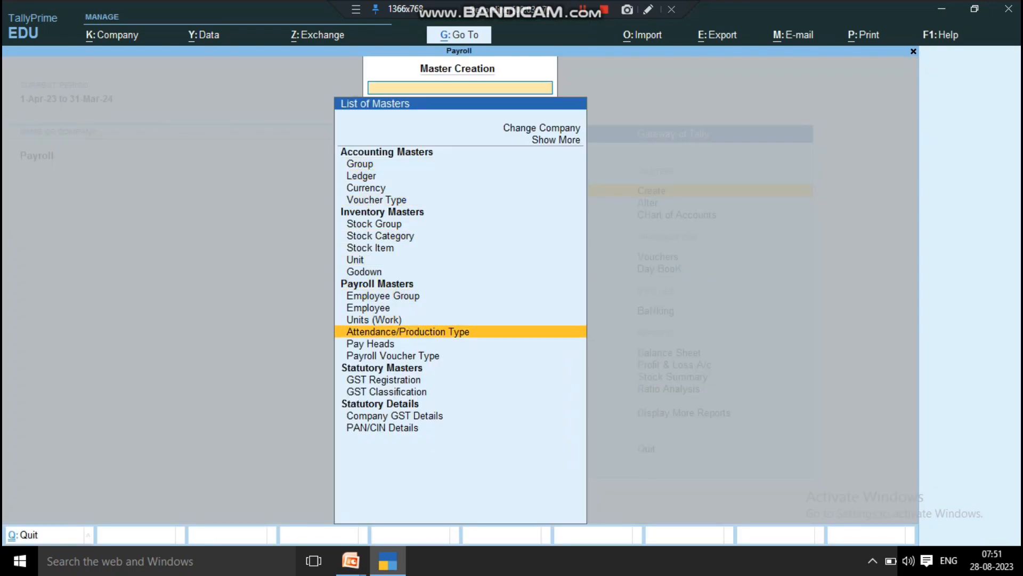
key("Down")
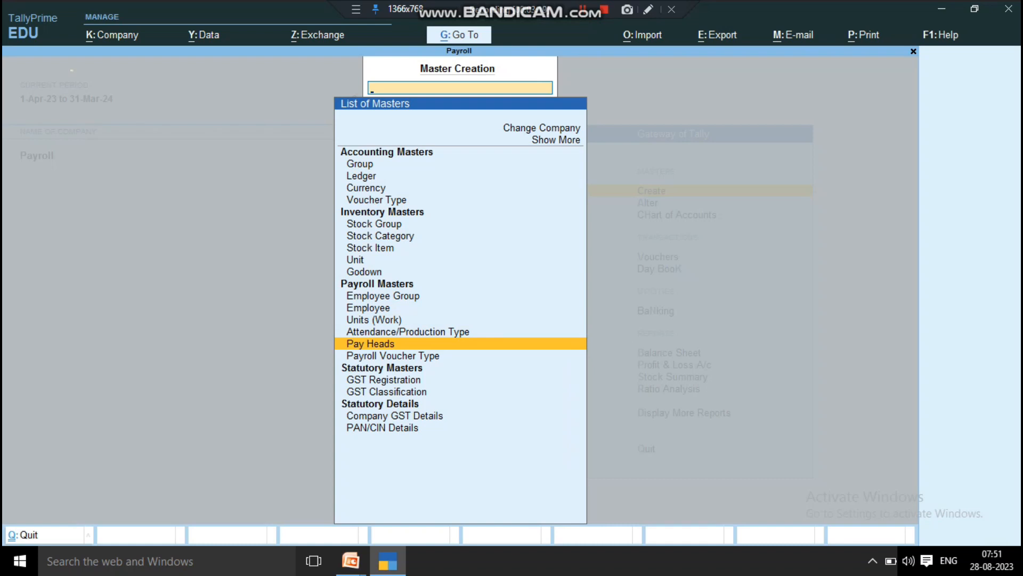
key("Return")
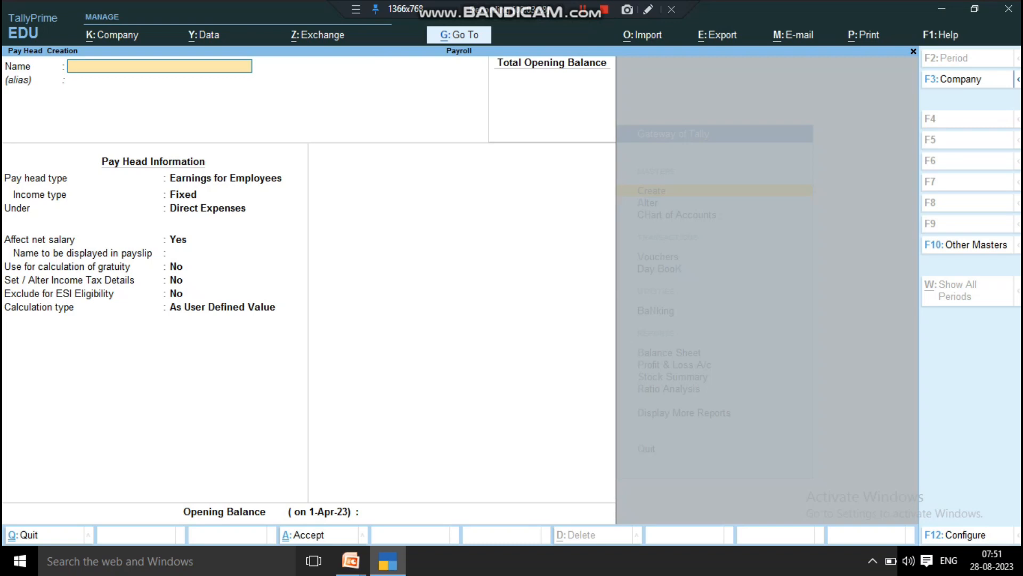
key("Escape")
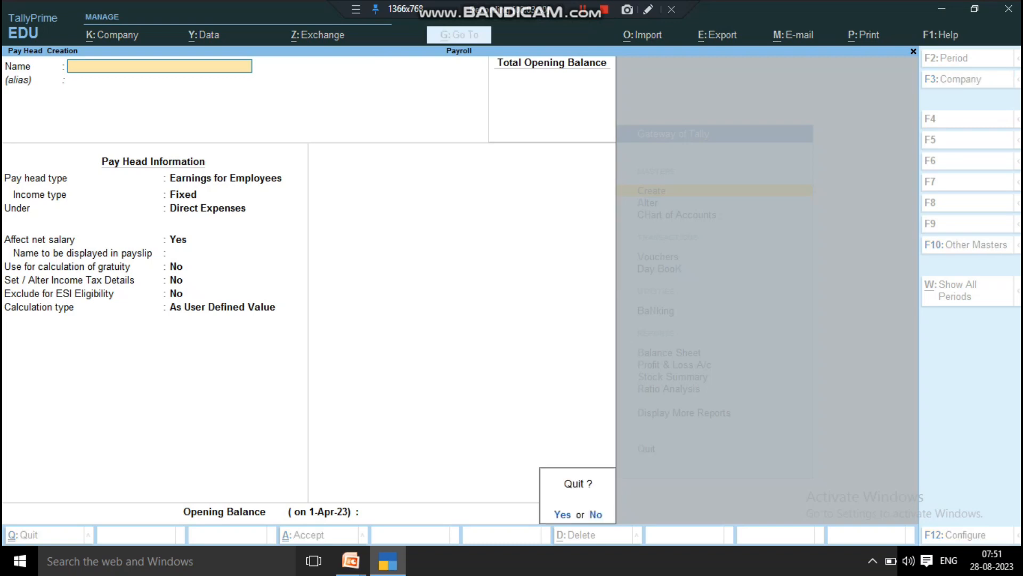
key("Return")
key("Escape")
key("Escape")
Step: Open the list of existing pay heads for alteration from the payroll masters
key("Down")
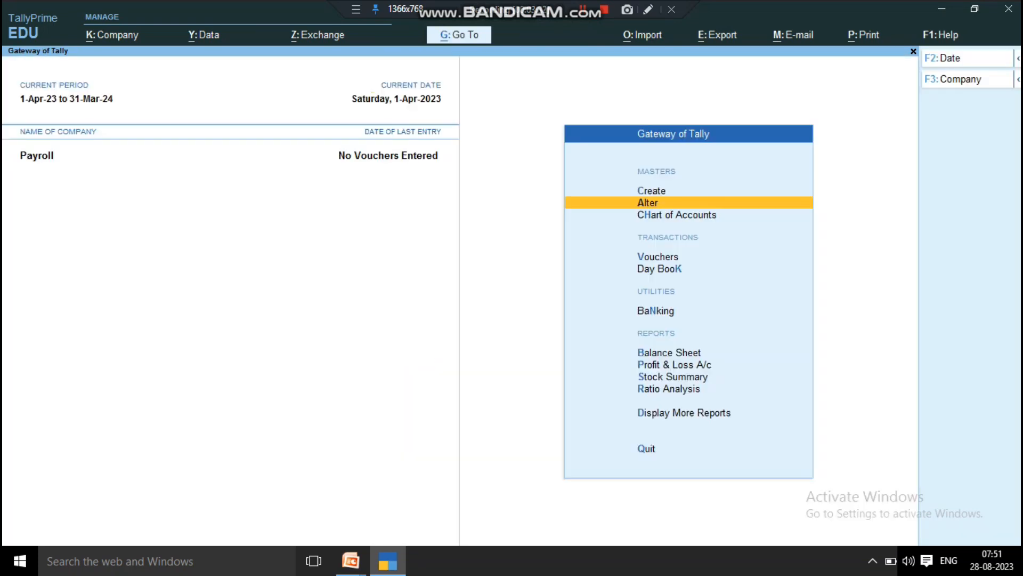
key("Return")
key("Down")
key("Down")
key("Down")
key("Down")
key("Down")
key("Down")
key("Down")
key("Down")
key("Down")
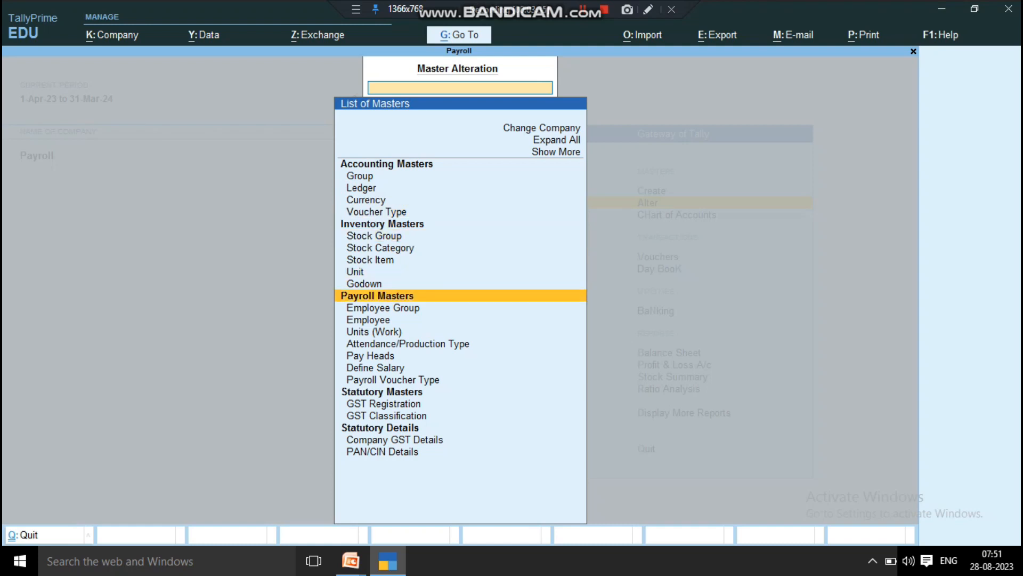
key("Down")
key("Down")
key("Down")
key("Down")
key("Down")
key("Return")
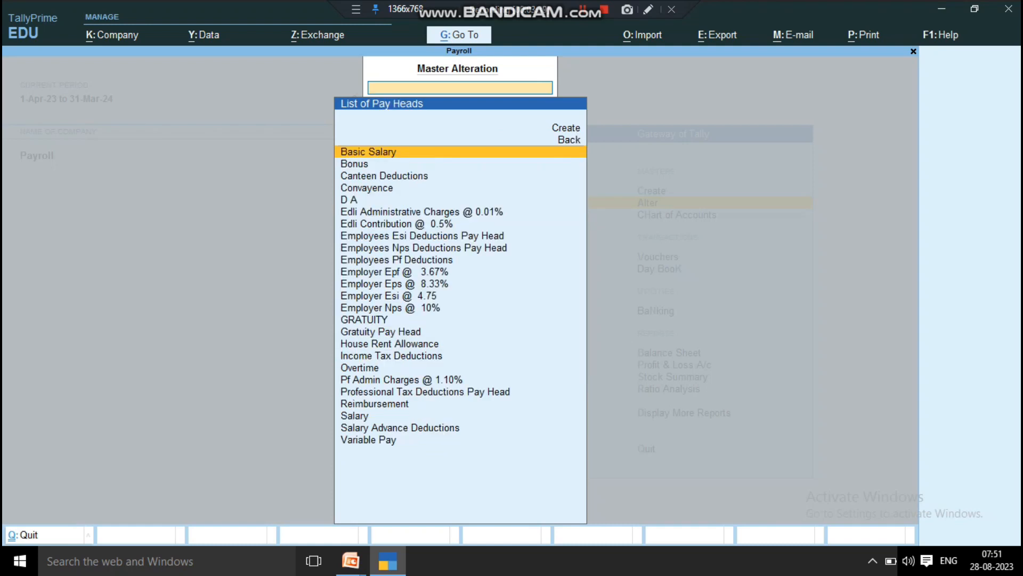
Step: Find the ESI pay heads and open Employer Esi @ 4.75 for alteration
type("Esi")
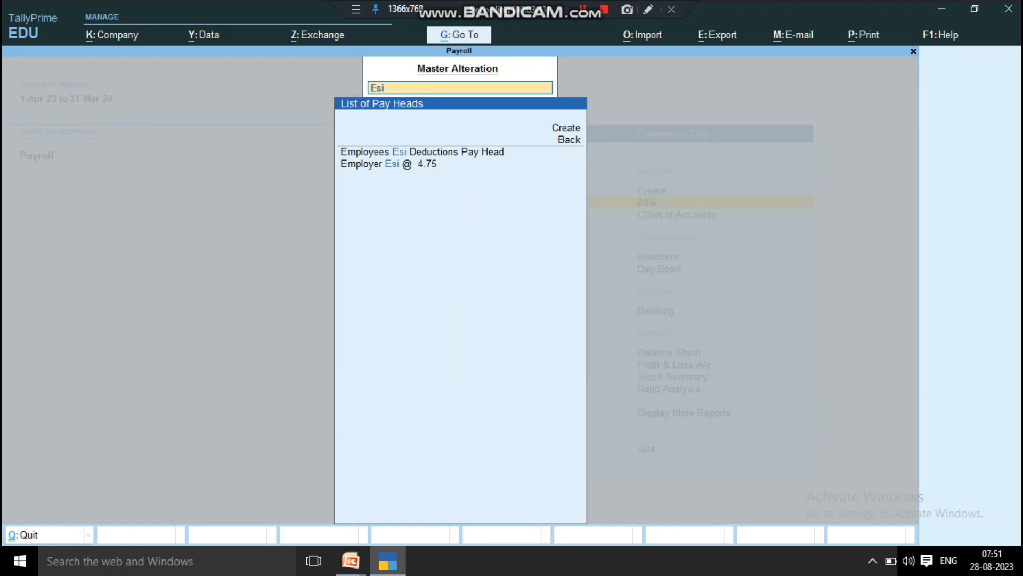
key("Down")
key("Down")
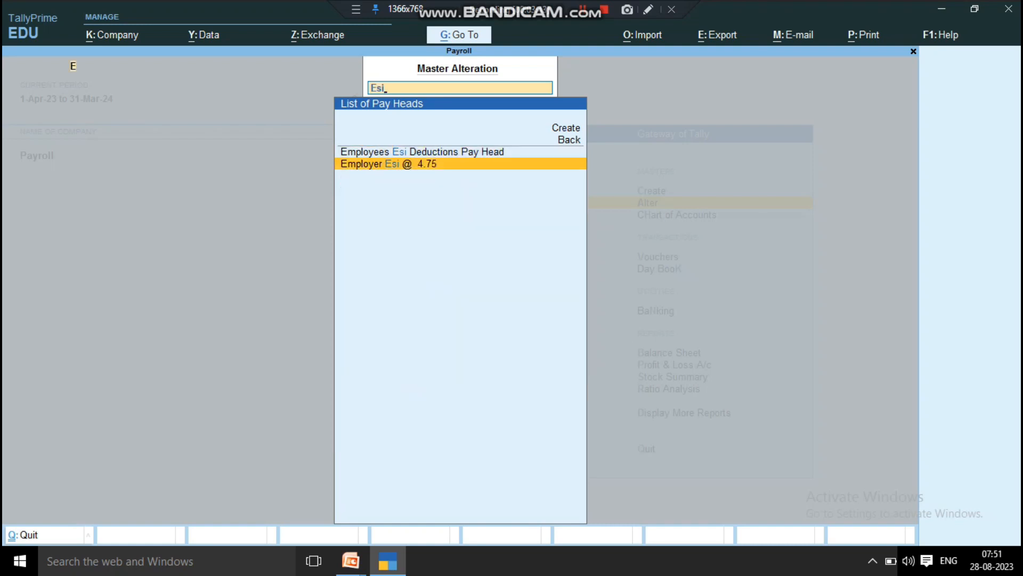
key("Return")
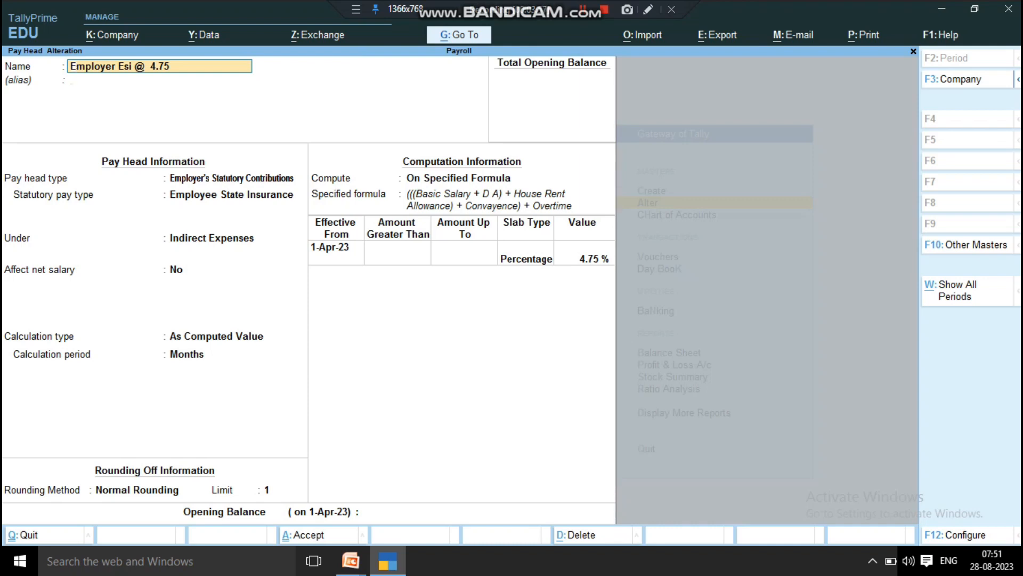
Step: Review the employer ESI pay head's type, statutory pay type, group, net salary effect, rounding method and rounding limit
key("Return")
key("Return")
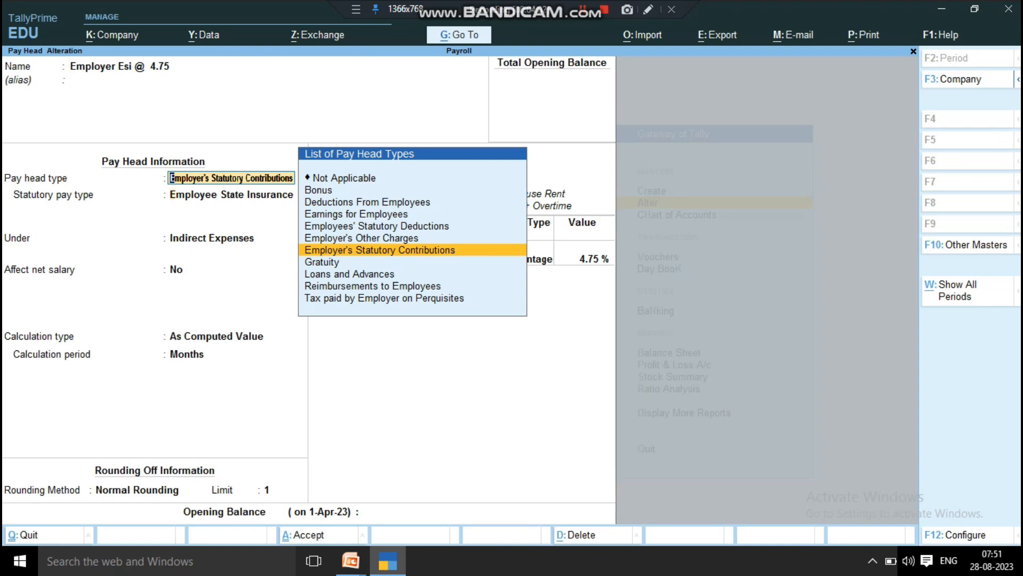
key("Return")
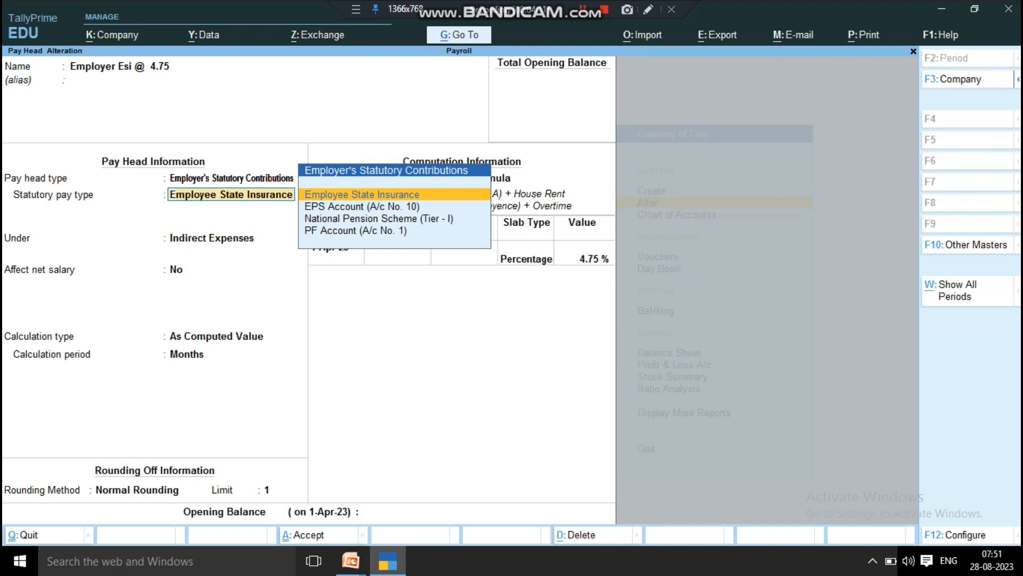
key("Return")
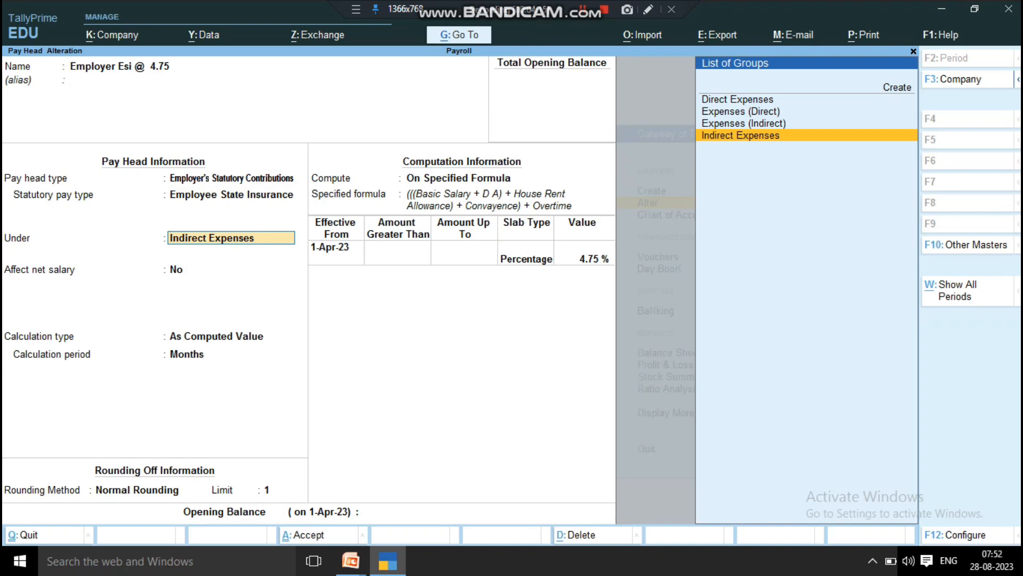
key("Return")
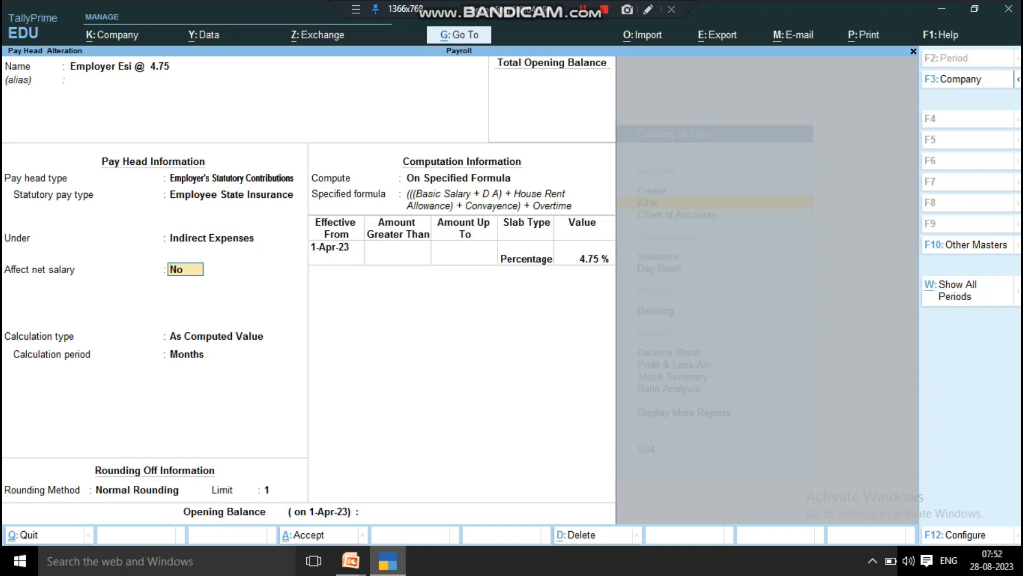
key("Return")
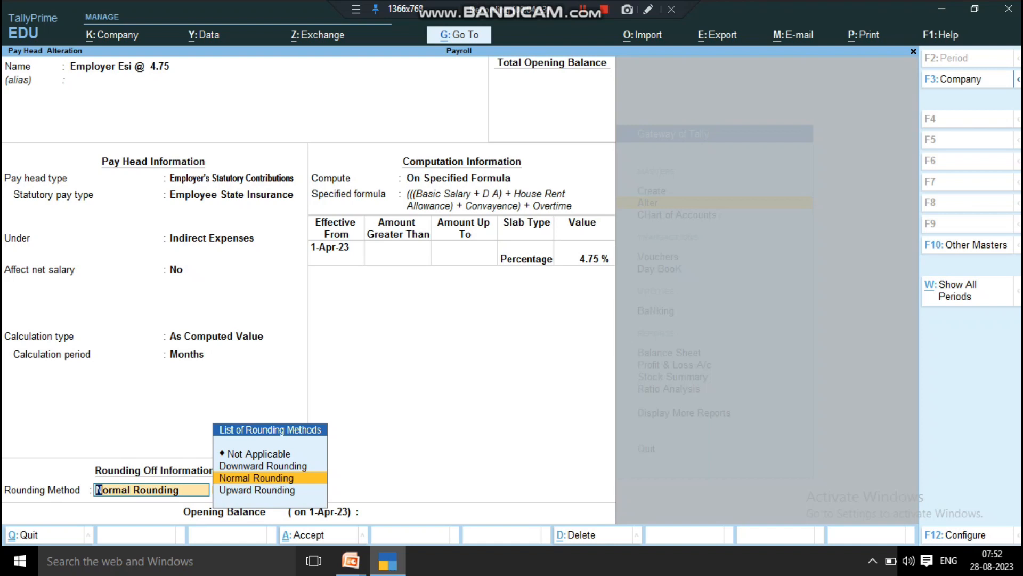
key("Return")
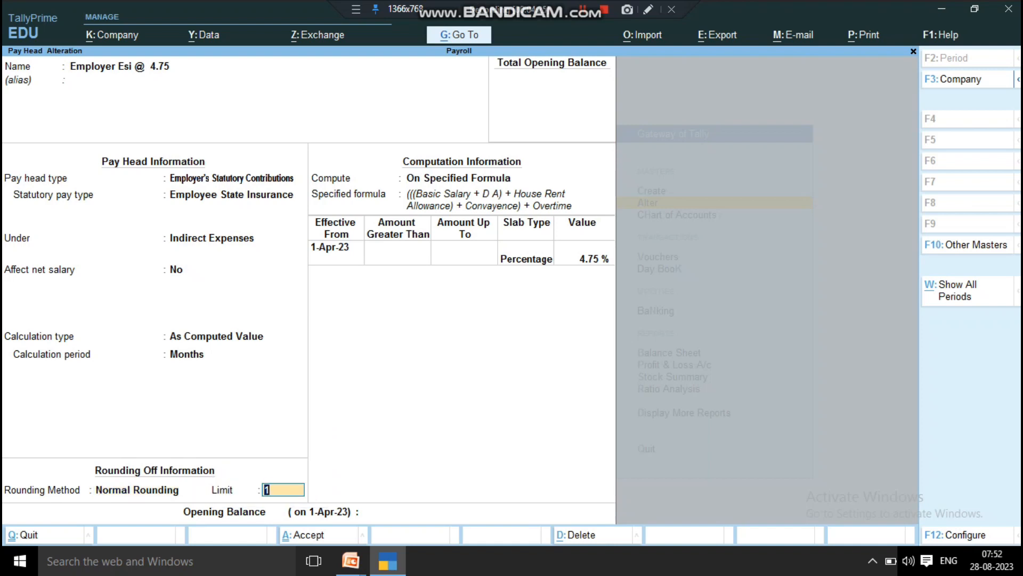
key("Return")
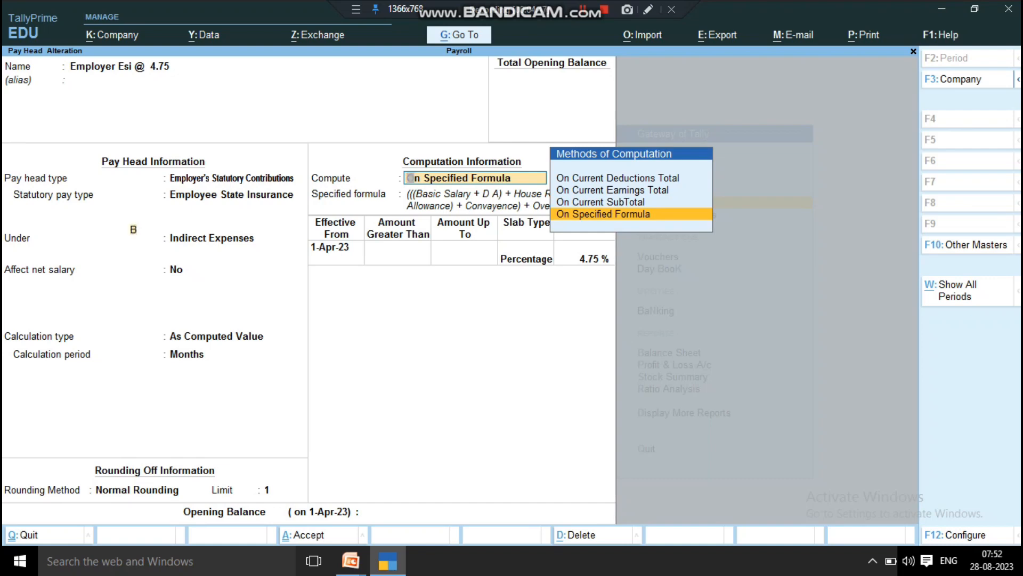
Step: Examine which pay heads make up the specified formula used to compute the employer ESI contribution
key("Return")
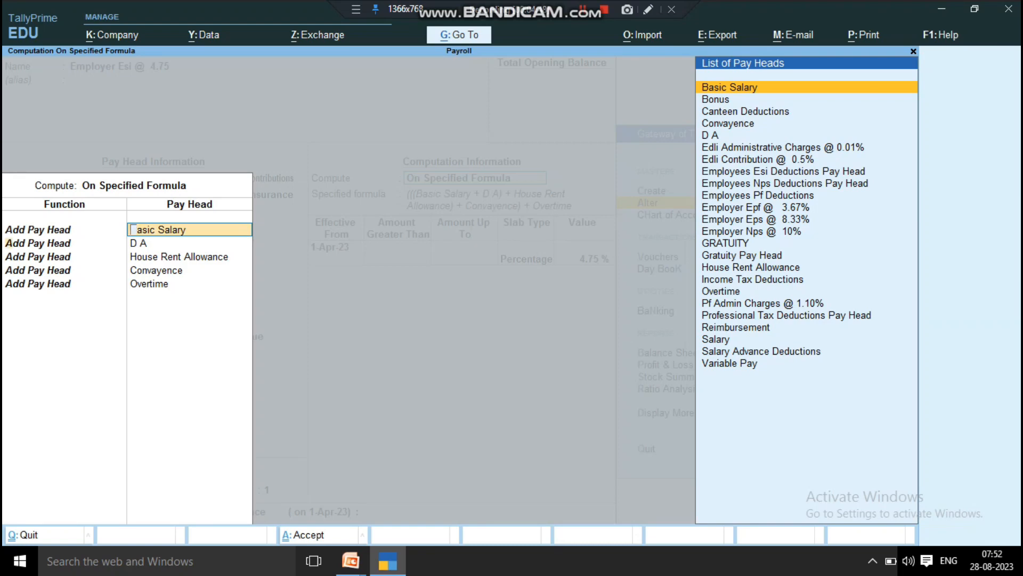
key("Down")
key("Return")
key("Return")
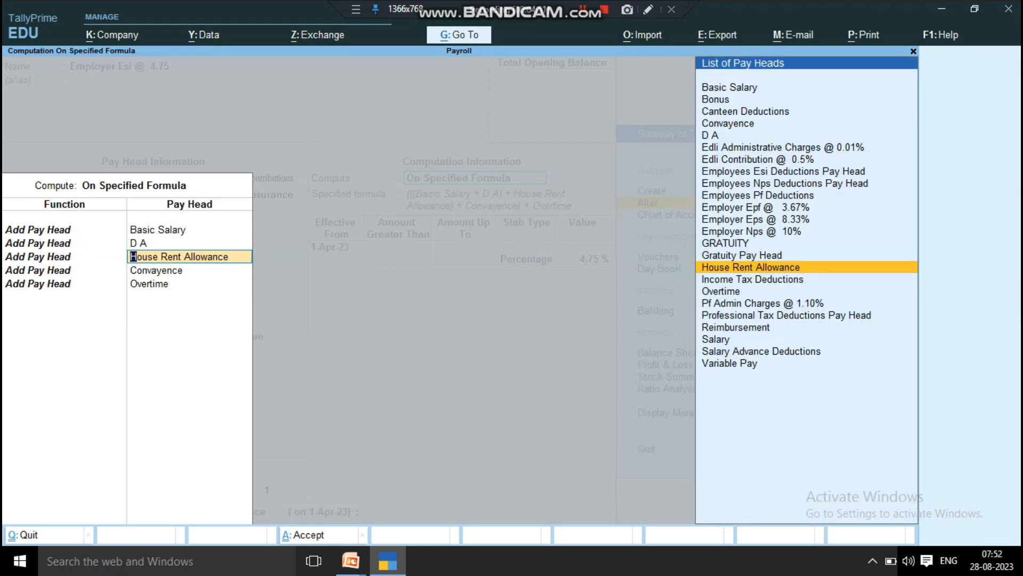
key("Return")
key("Return")
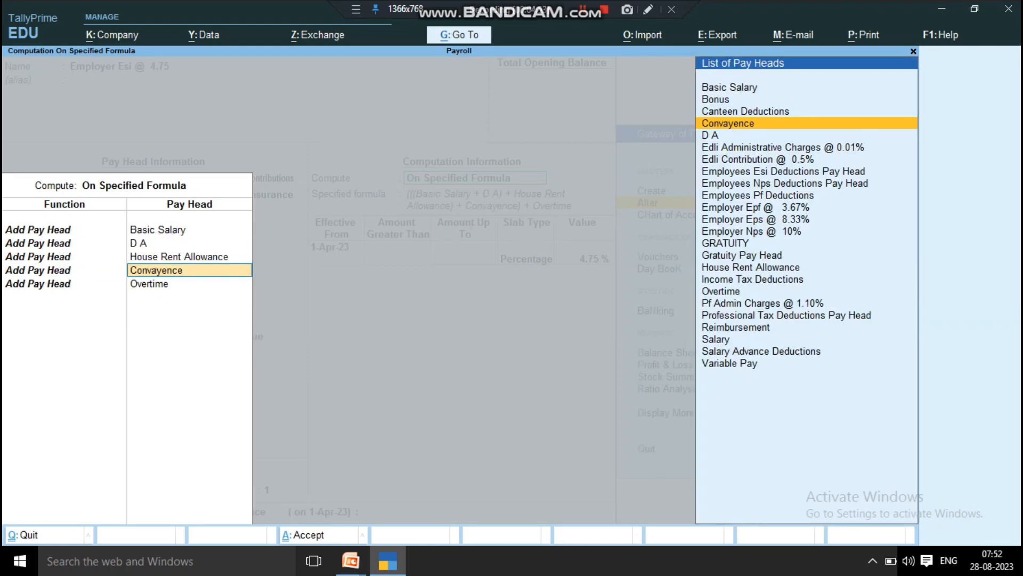
key("Return")
key("Return")
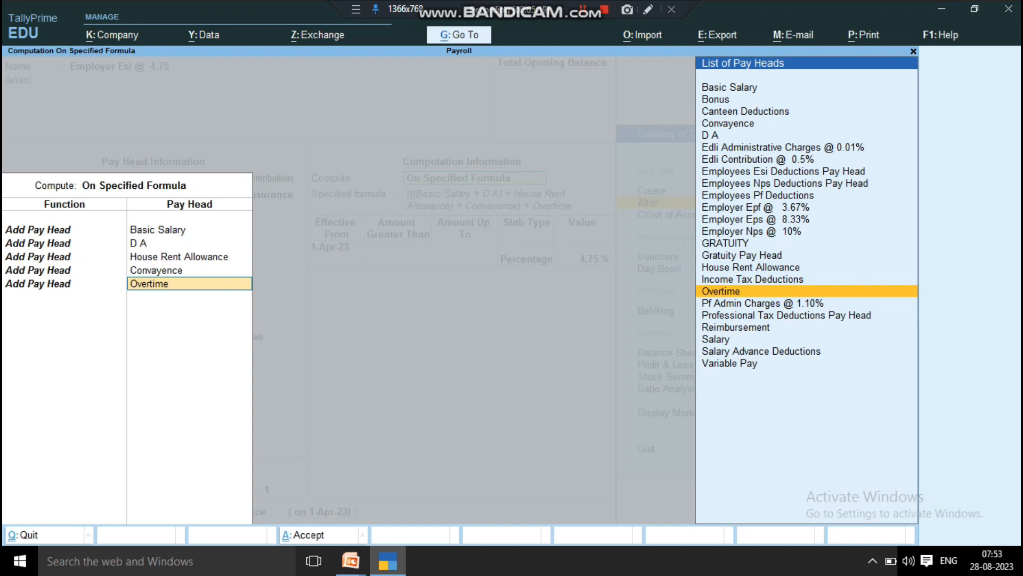
key("Return")
key("Return")
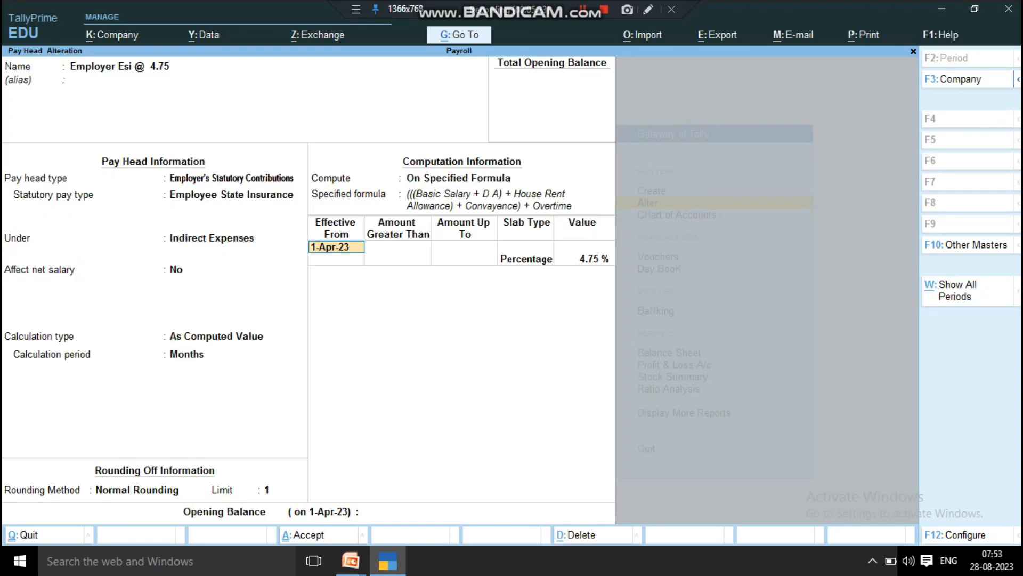
Step: Go through the employer ESI slab's effective date and percentage, and save the pay head
key("Return")
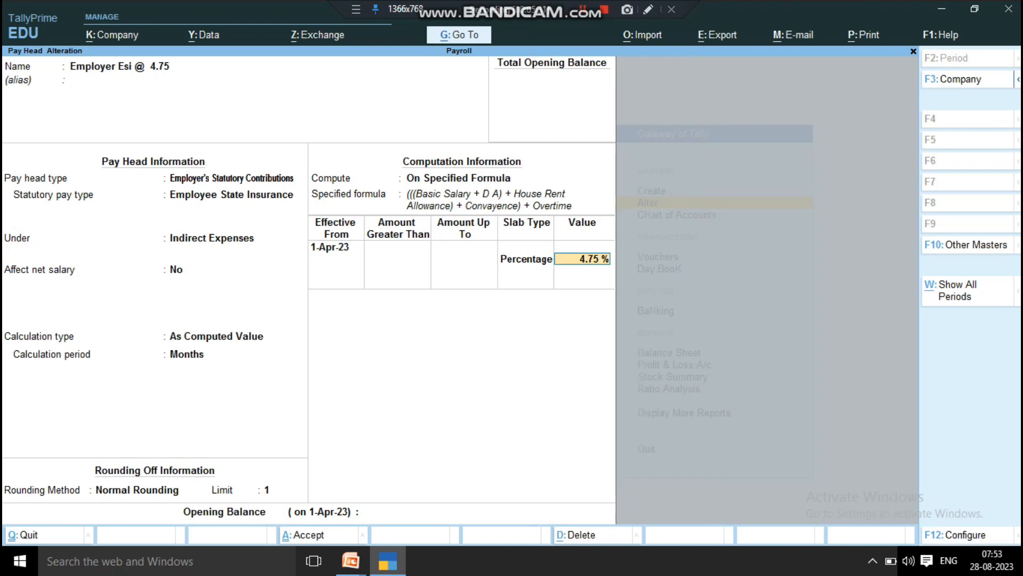
key("Return")
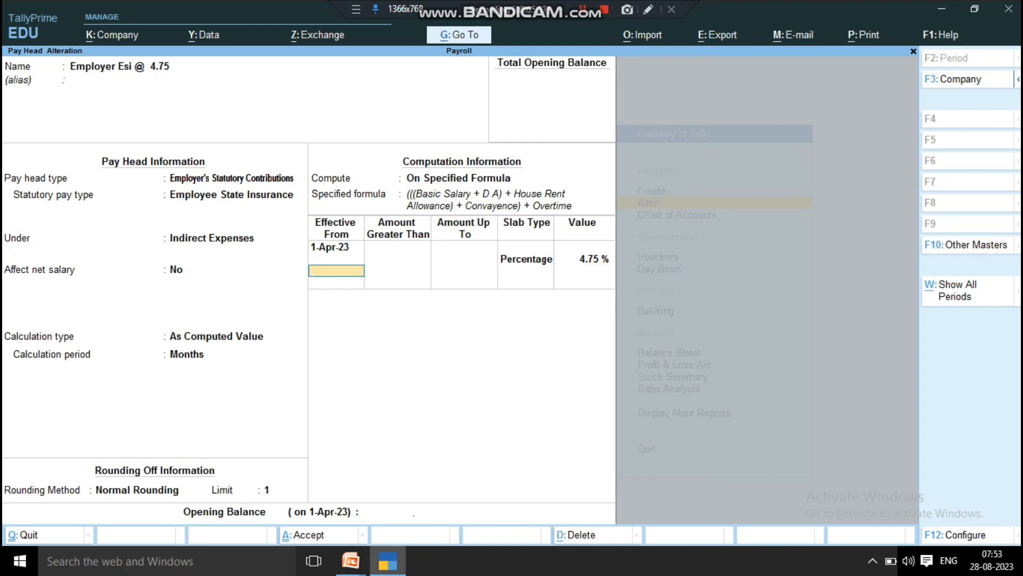
key("Return")
key("Return")
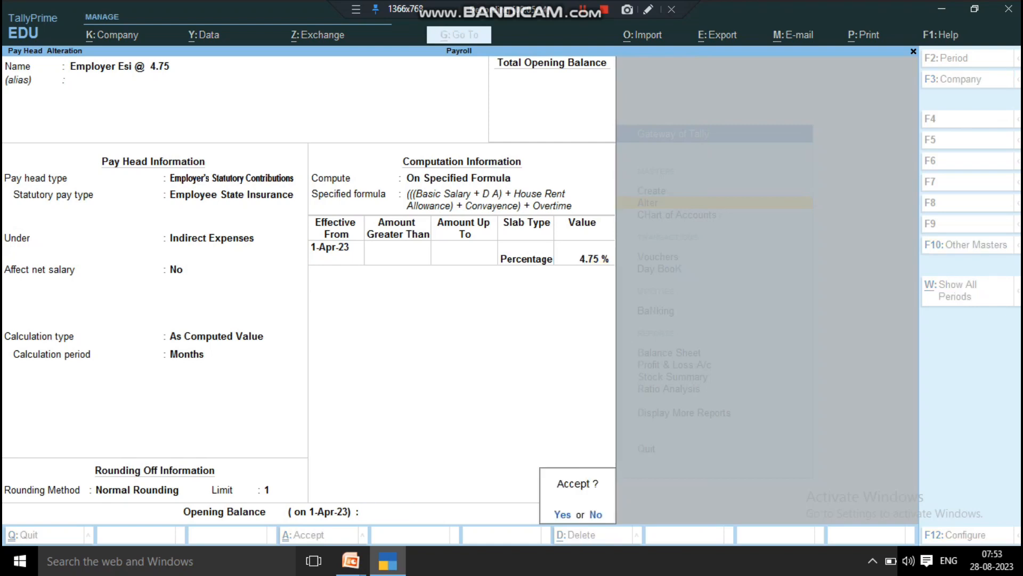
key("Return")
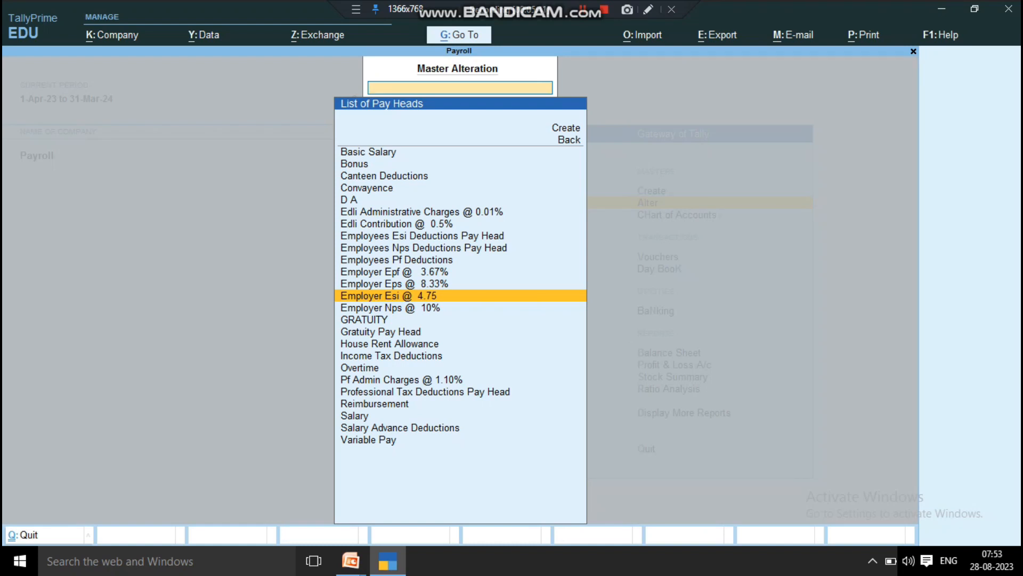
Step: Find the NPS pay heads and open Employer Nps @ 10% for alteration
type("Np")
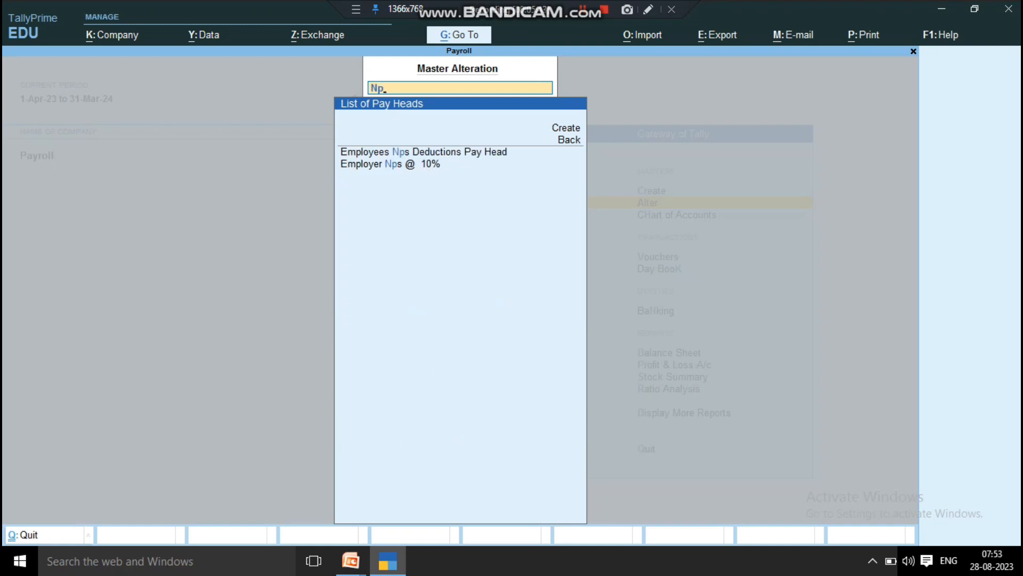
key("Down")
key("Return")
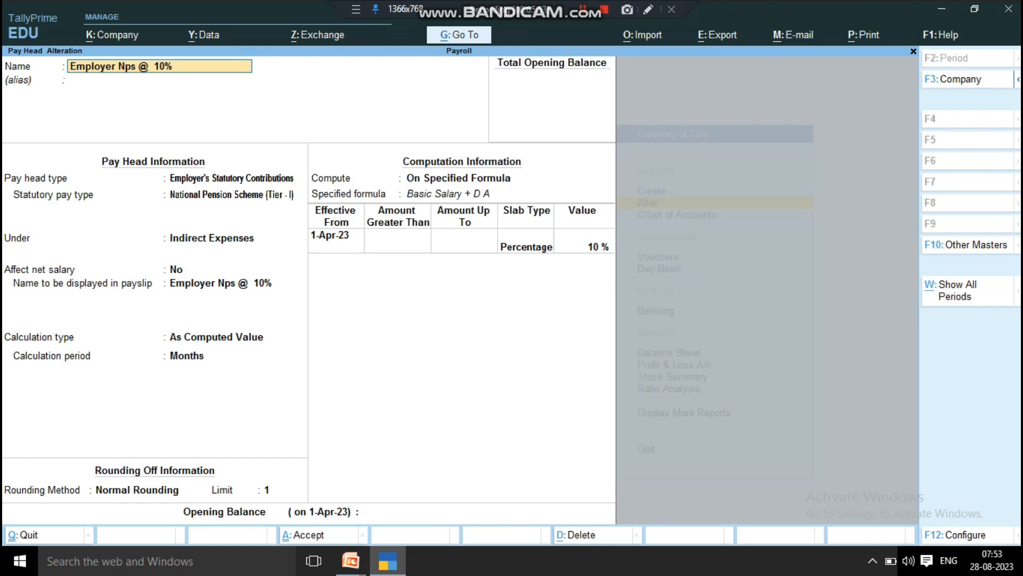
Step: Review the employer NPS pay head's type, statutory pay type, group, net salary effect and payslip display name
key("Return")
key("Return")
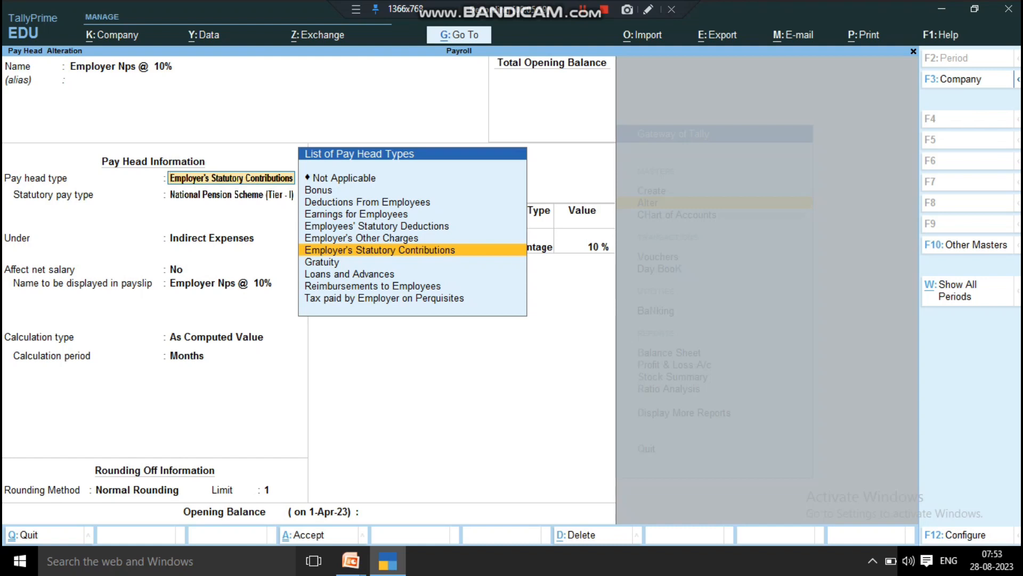
key("Return")
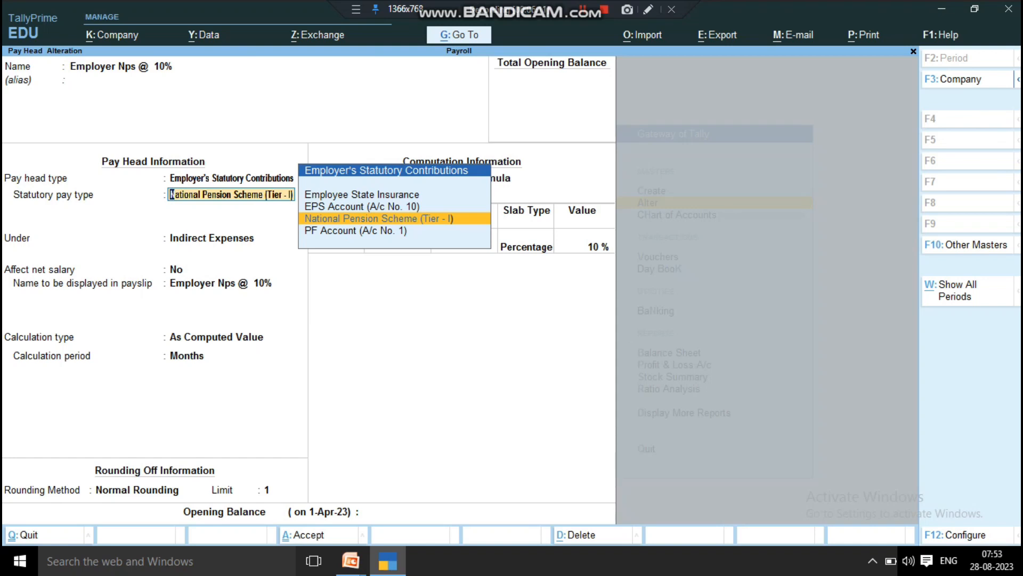
key("Return")
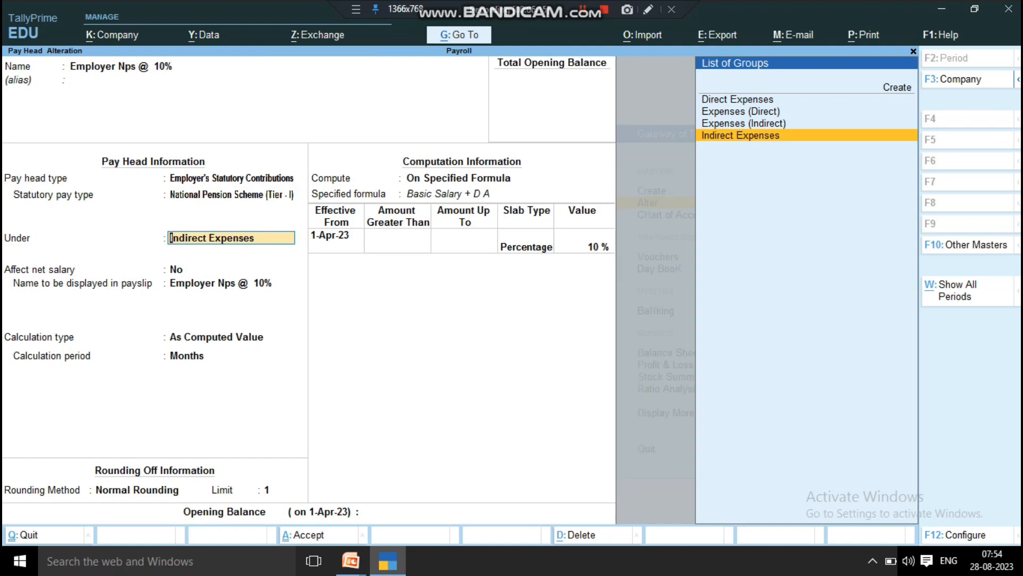
key("Return")
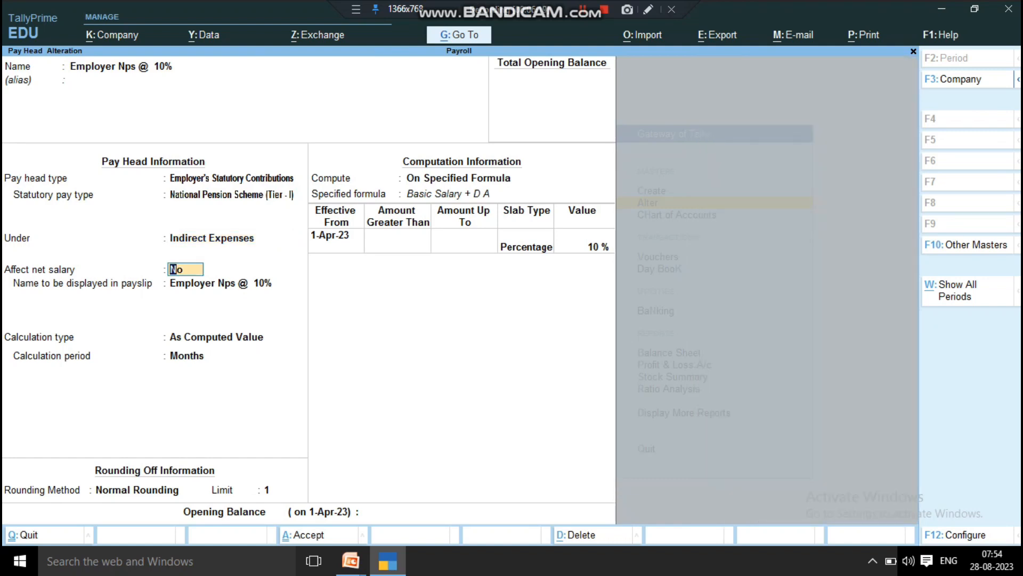
key("Return")
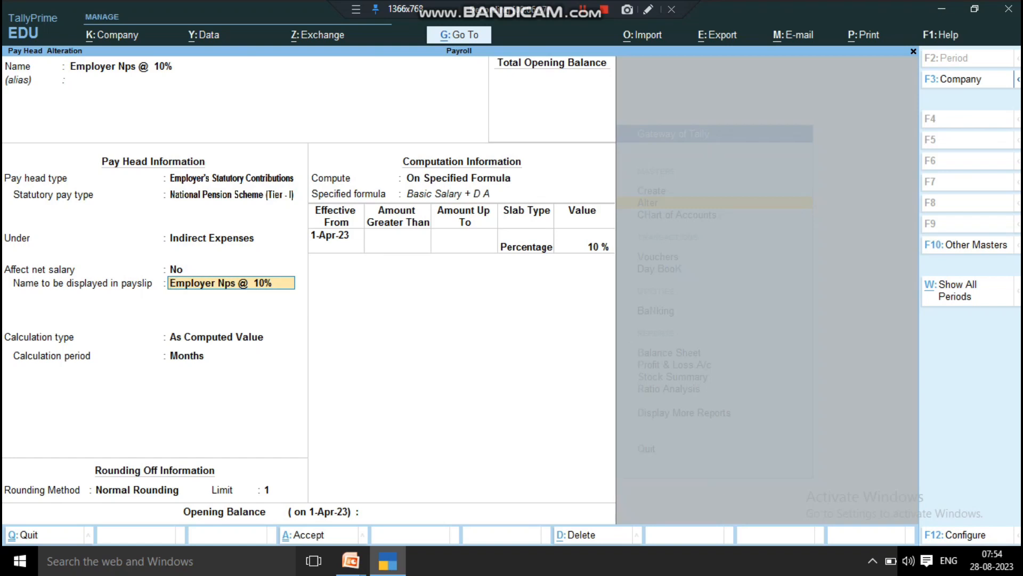
Step: Look through the calculation type options, keep As Computed Value, and check the employer NPS rounding method and limit
key("Return")
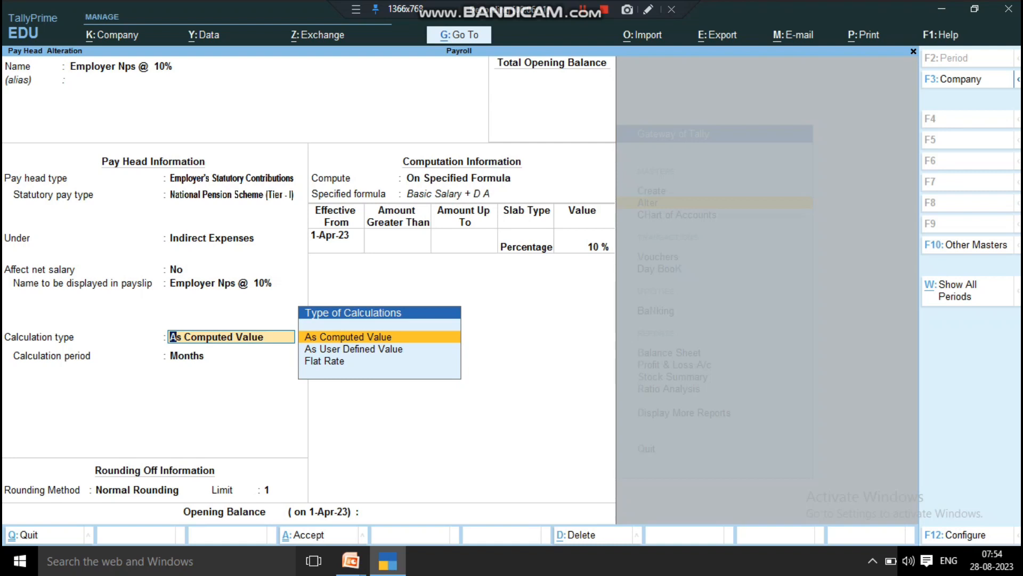
key("Down")
key("Down")
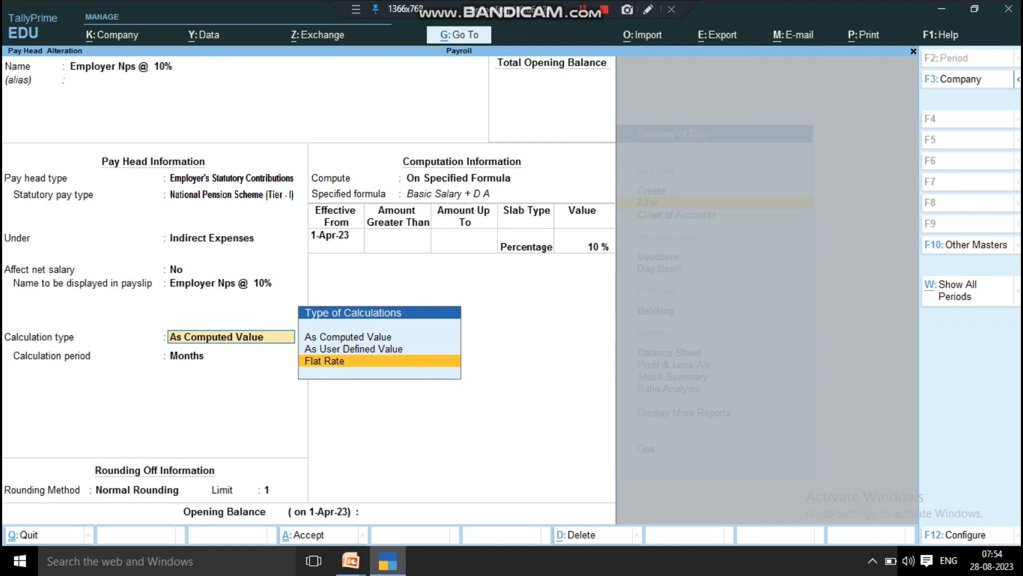
key("Up")
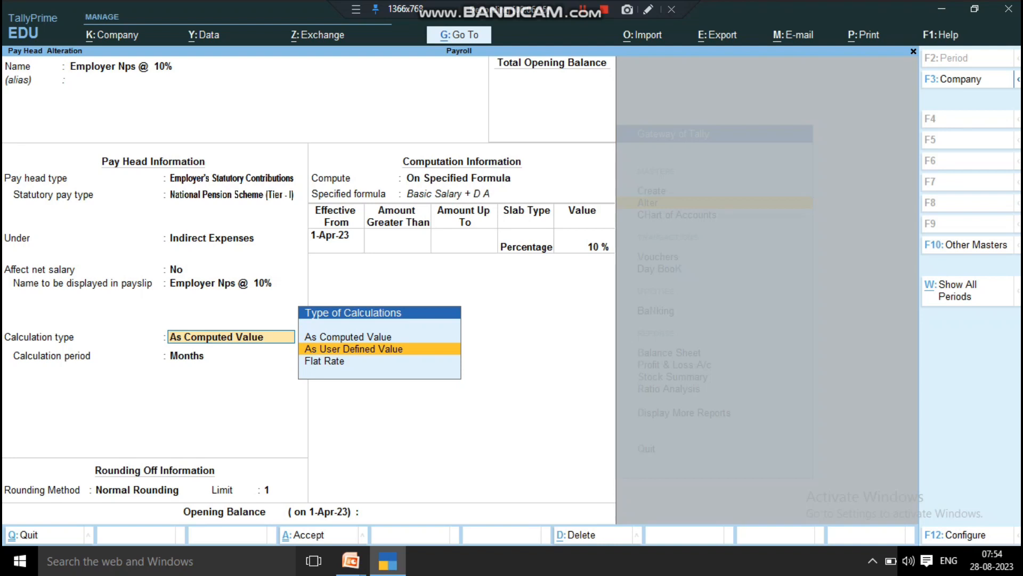
key("Up")
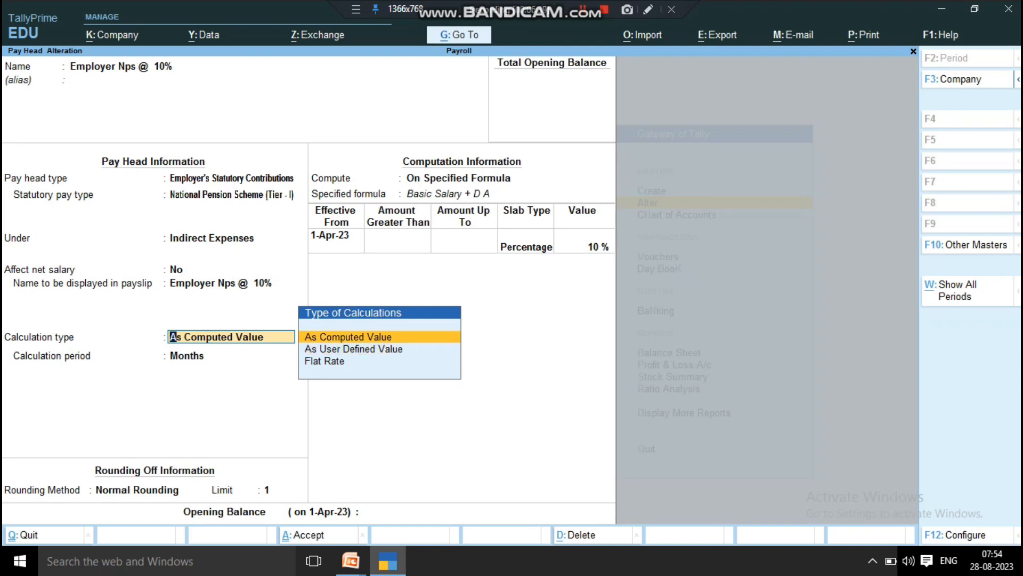
key("Return")
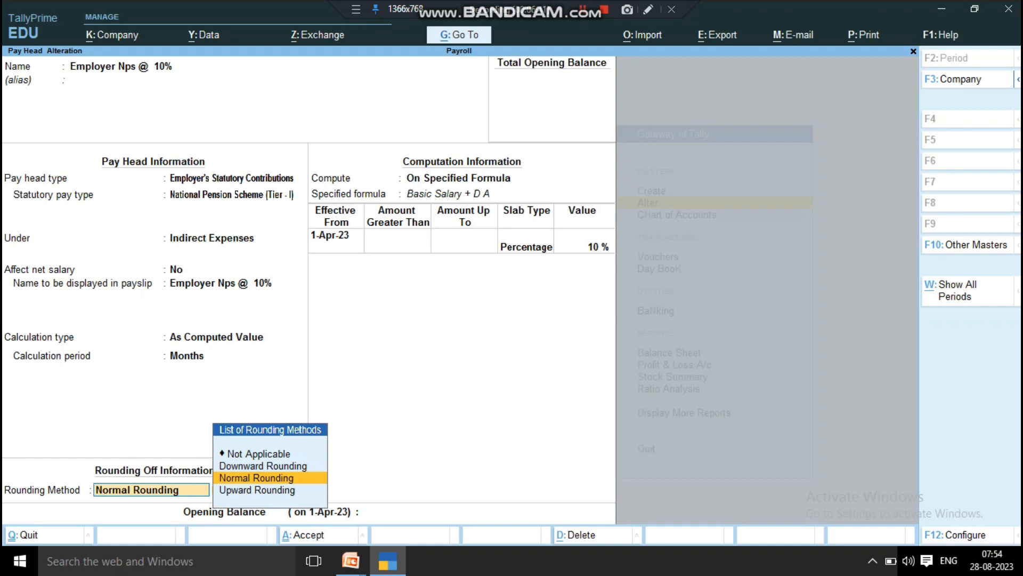
key("Return")
key("Return")
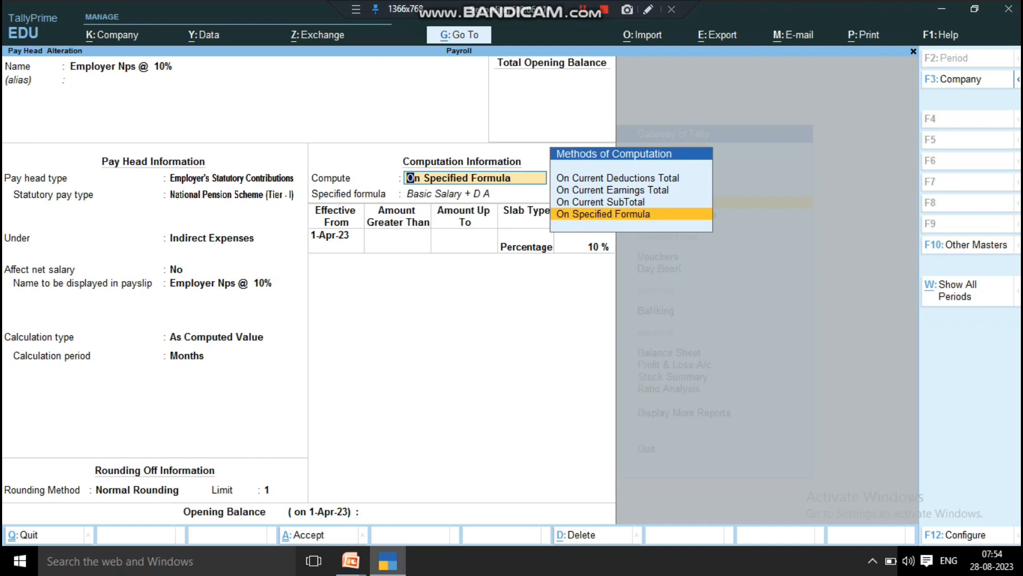
Step: Examine which pay heads make up the specified formula used to compute the employer NPS contribution
key("Return")
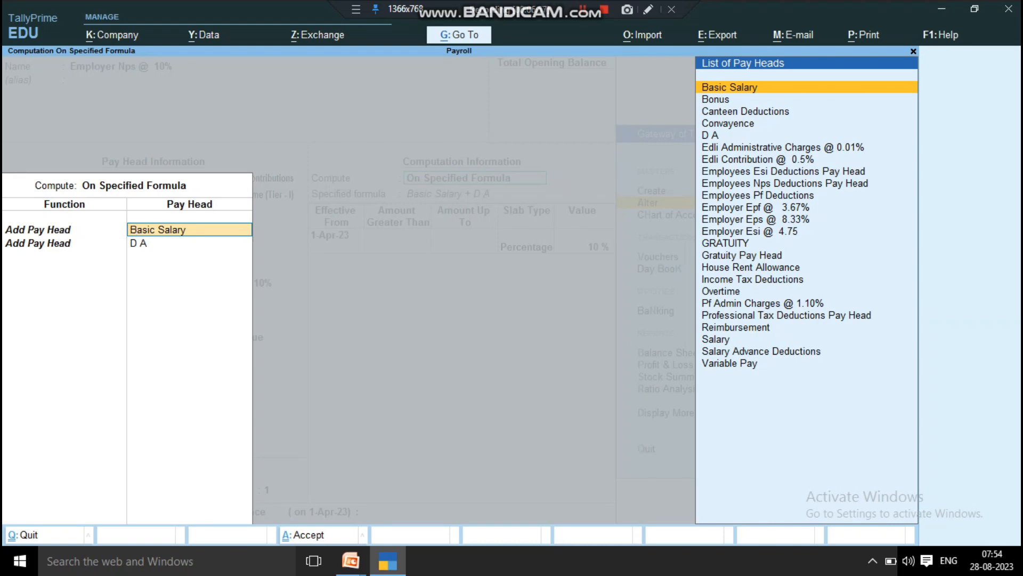
key("Return")
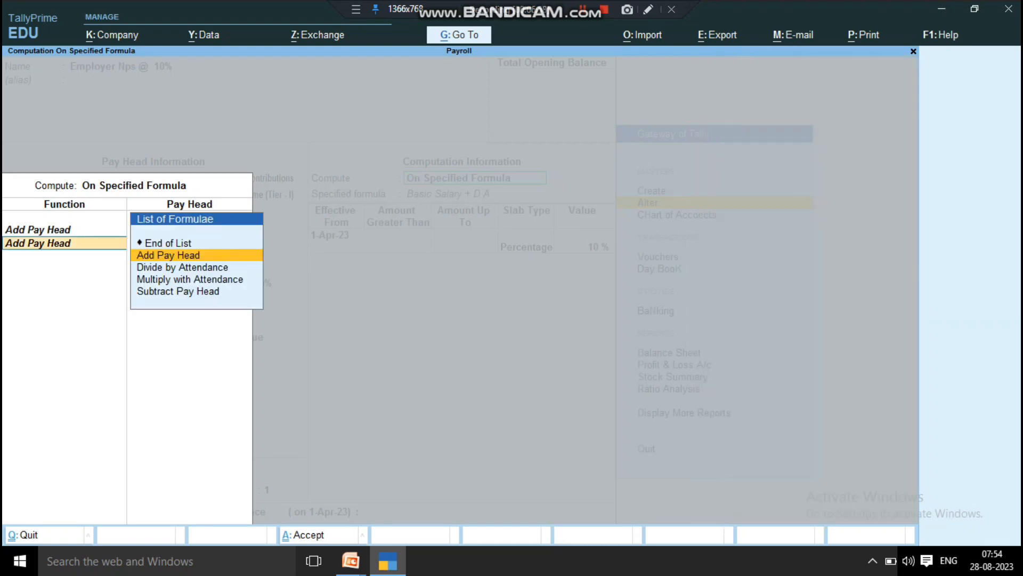
key("Return")
key("Return")
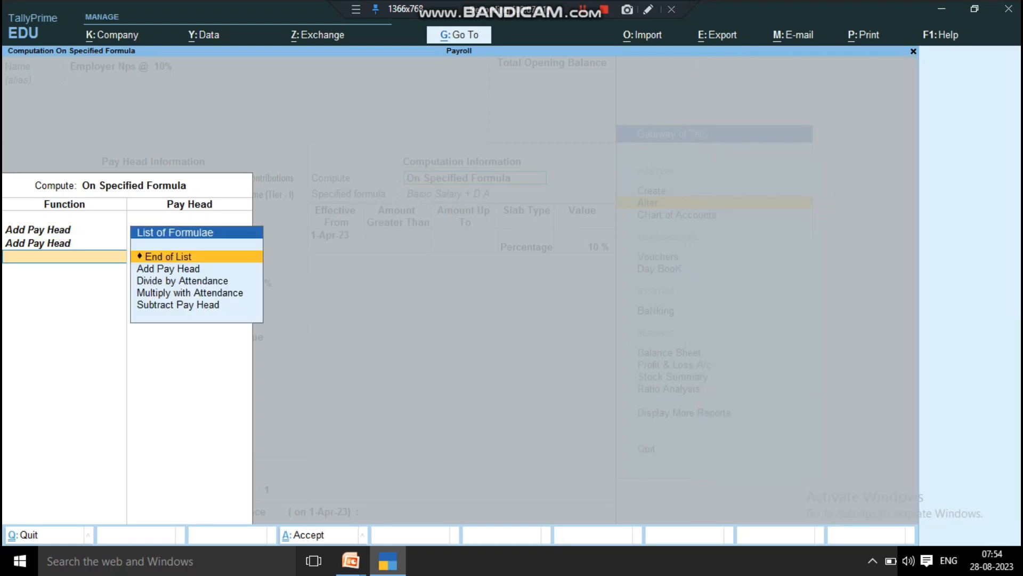
Step: Go through the employer NPS slab's effective date, slab type and percentage, and save the pay head
key("Return")
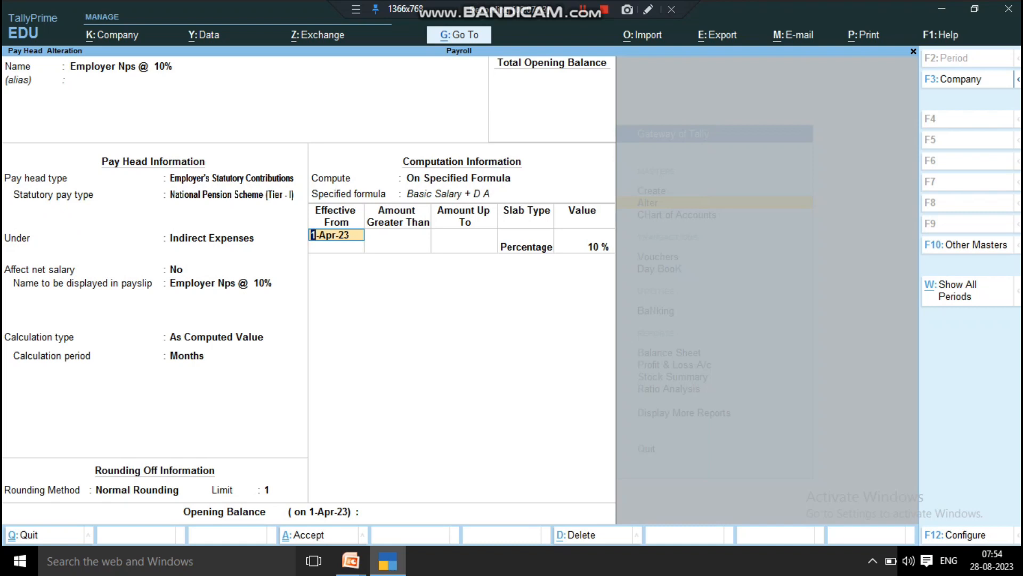
key("Return")
key("Return")
key("Return")
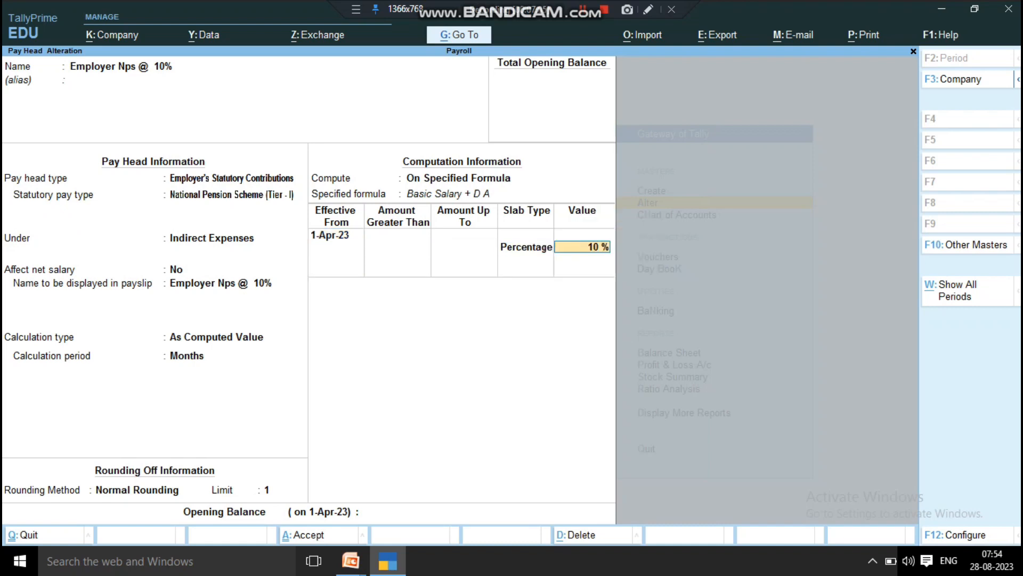
key("Return")
key("Return")
key("Return")
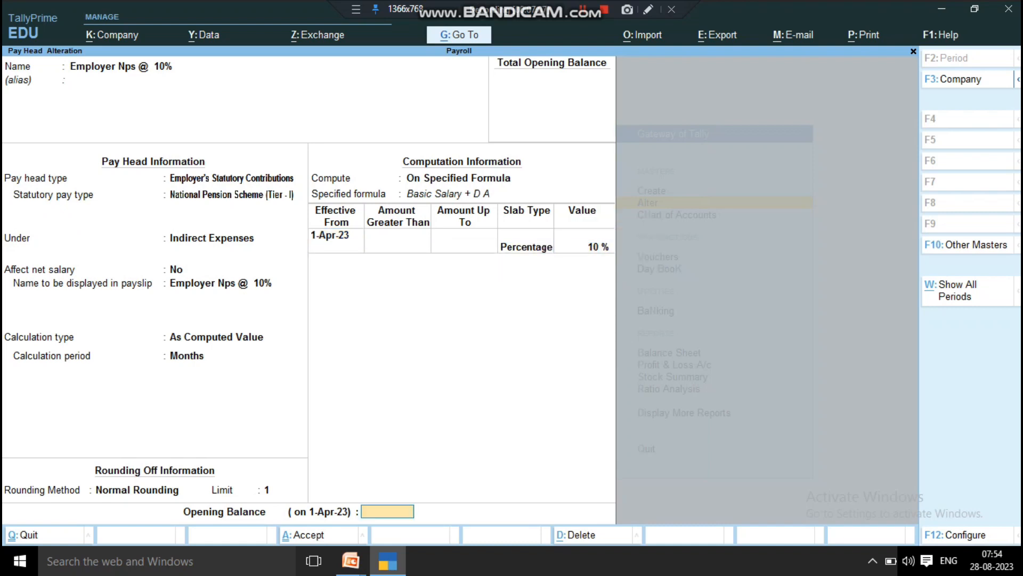
key("Return")
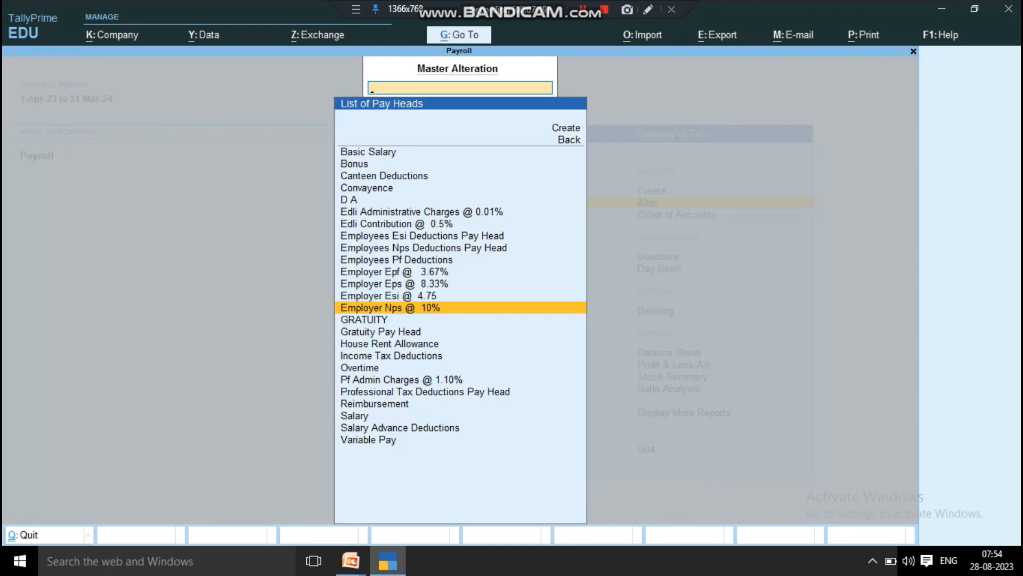